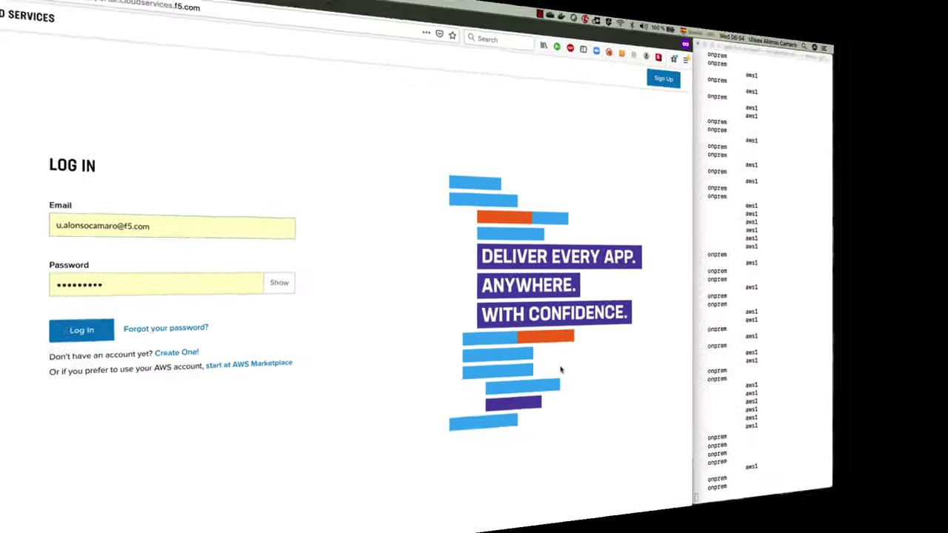
Step: Log in to F5 Cloud Services with the prefilled credentials and open the DNS Load Balancer service gslb.f5bddemos.io
click(97, 313)
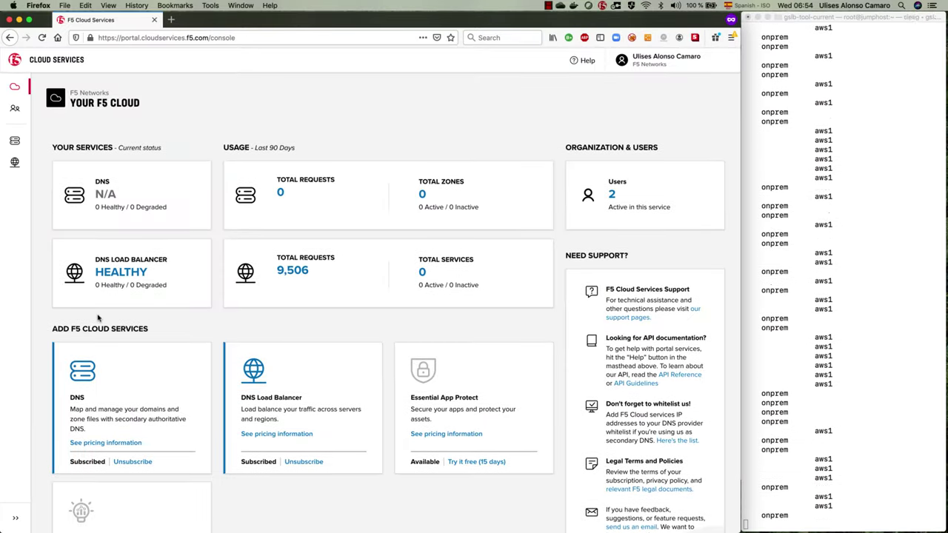
click(116, 276)
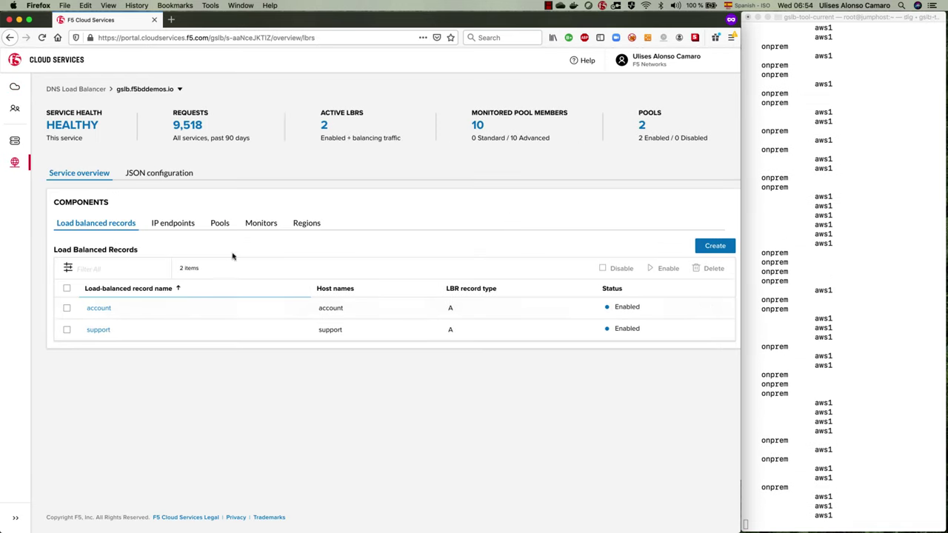
Step: Open the health monitor monitor_https_account.gslb.f5bddemos.io and examine the ratios and status of its aws2 pool members
click(259, 223)
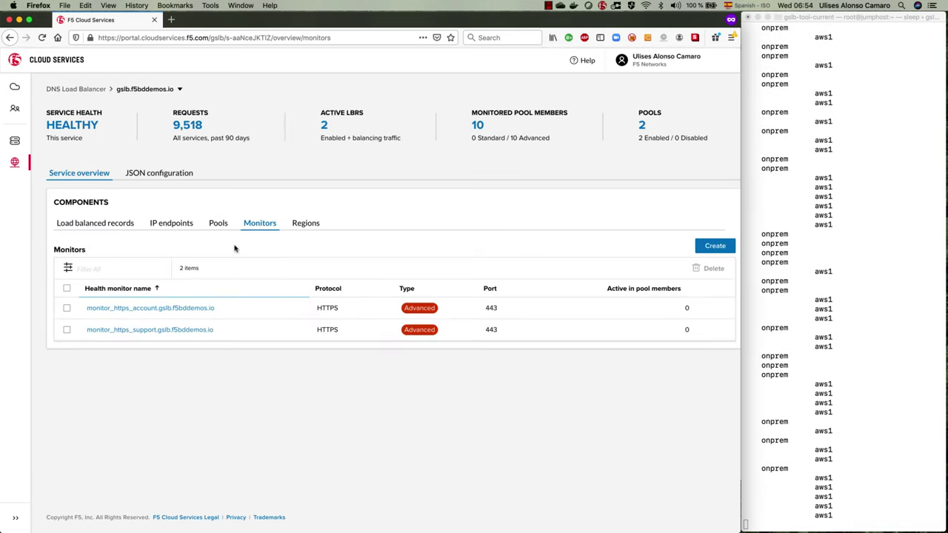
click(148, 308)
scroll(149, 308, down, 2)
scroll(150, 310, down, 2)
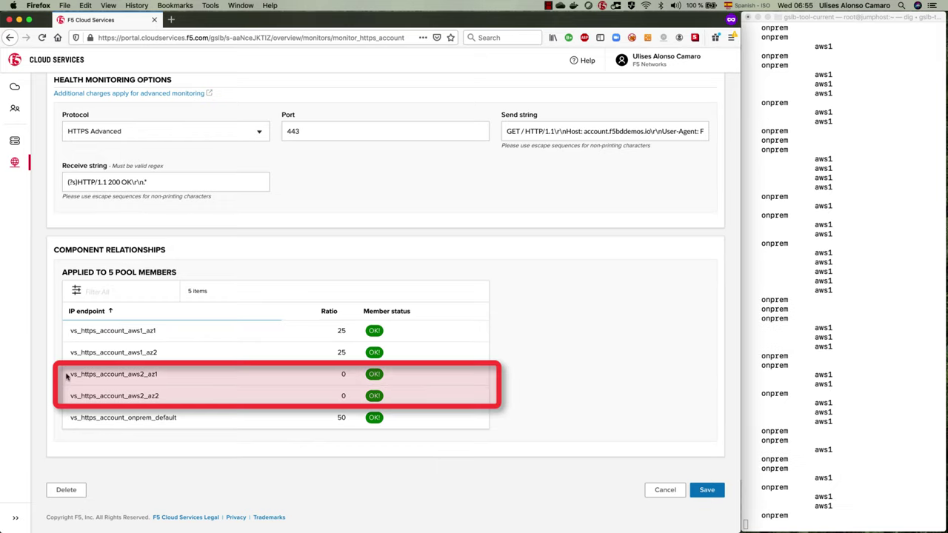
drag(69, 374, 165, 397)
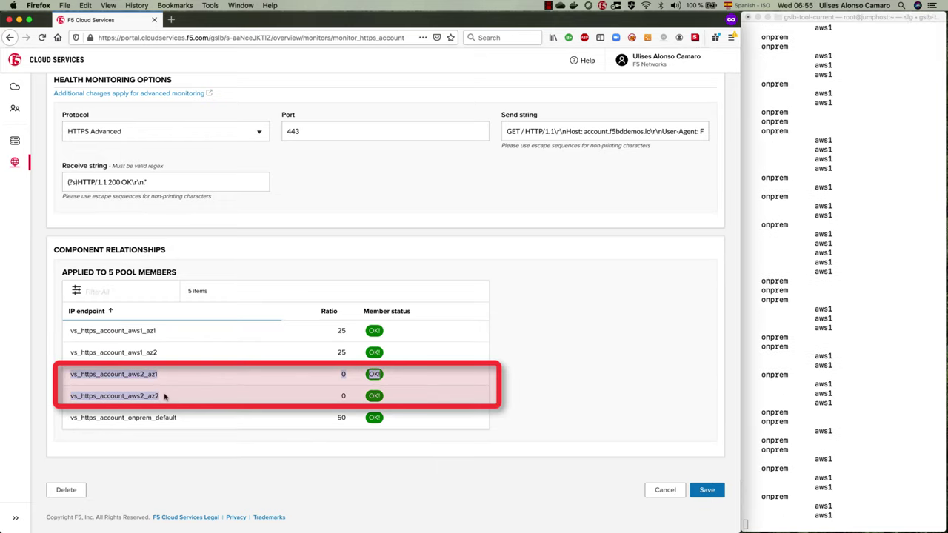
click(272, 389)
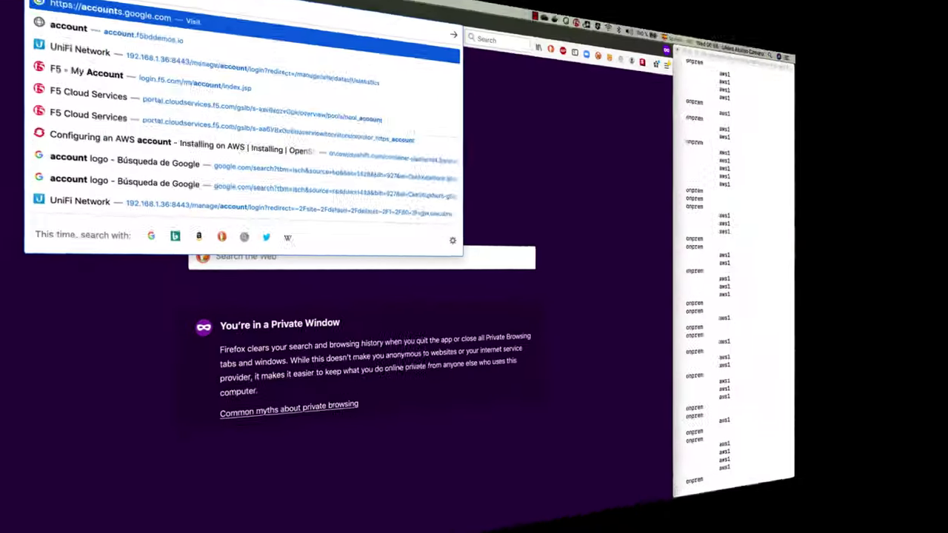
Step: Load account.f5bddemos.io in the new tab and refresh it to check which site serves it
text(.f)
key(Down)
key(Down)
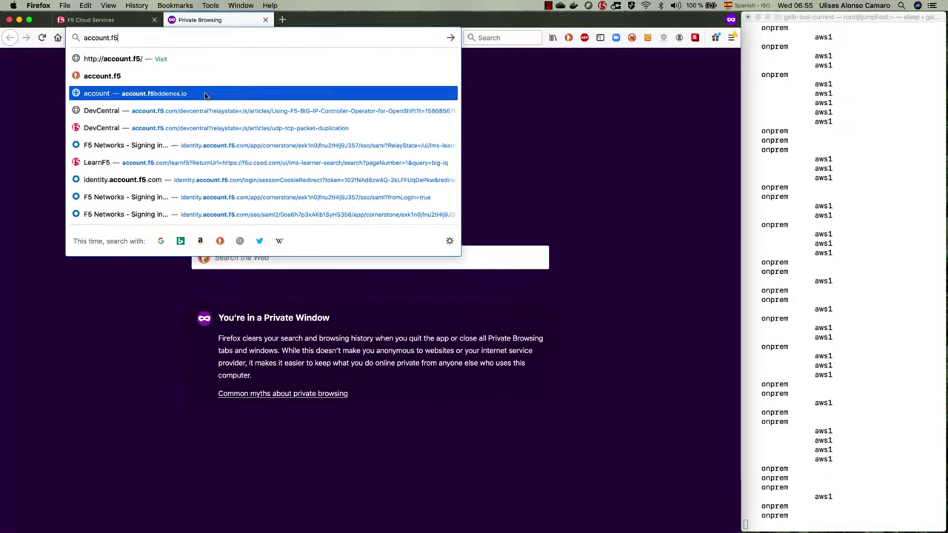
key(Return)
click(41, 37)
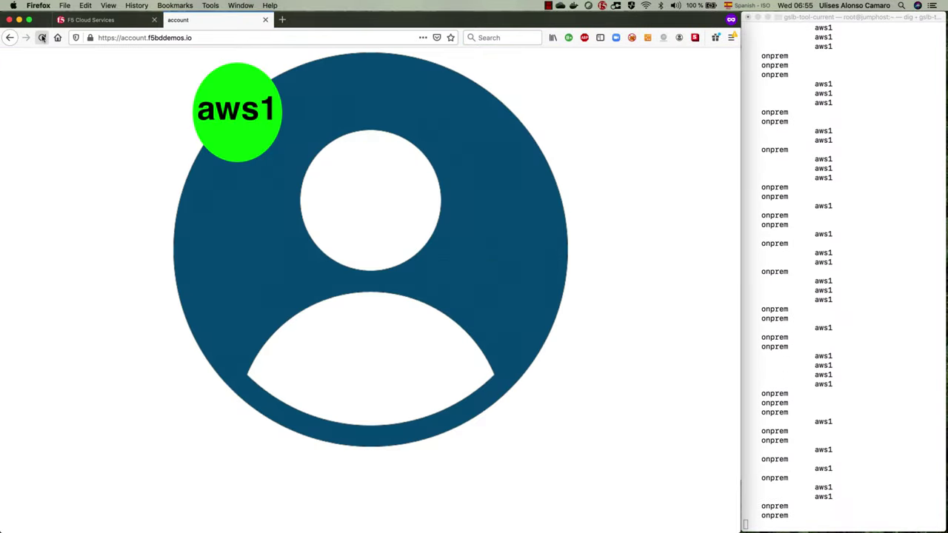
Step: Load support.f5bddemos.io and refresh it repeatedly to check which sites serve the page
drag(121, 38, 203, 43)
text(support.f5b)
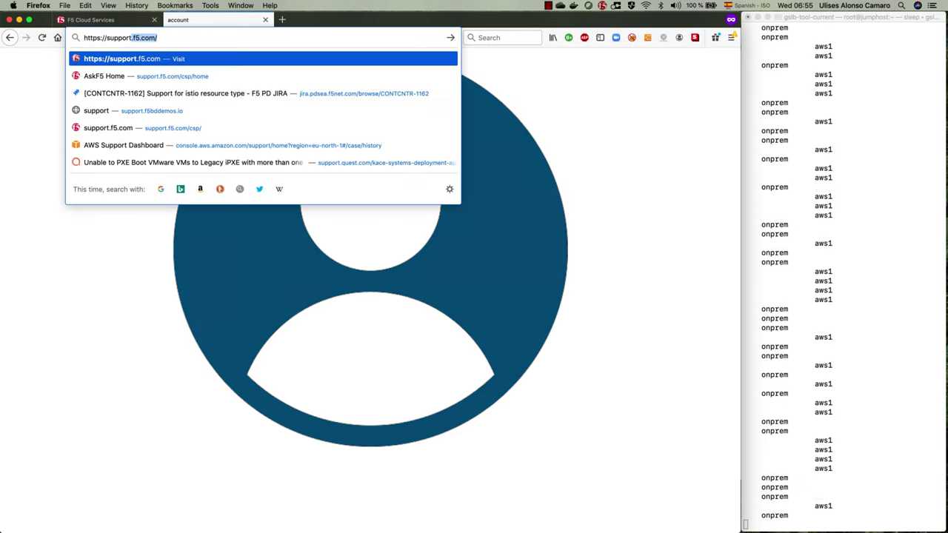
key(Down)
key(Return)
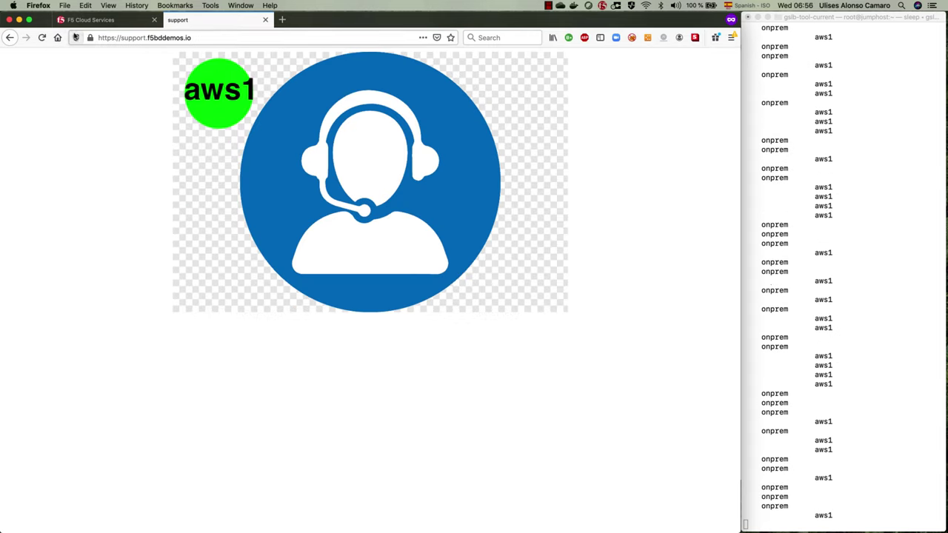
click(42, 37)
click(43, 37)
click(42, 37)
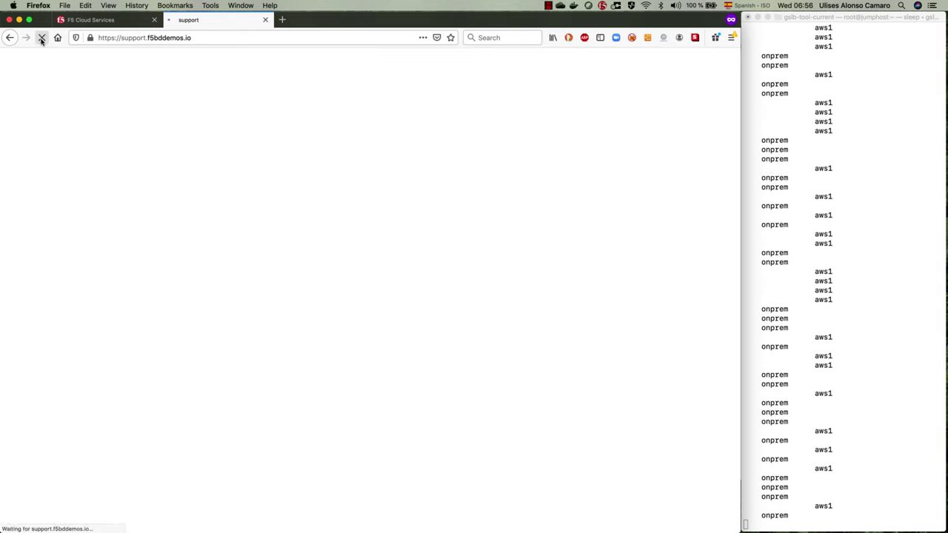
click(43, 37)
click(42, 38)
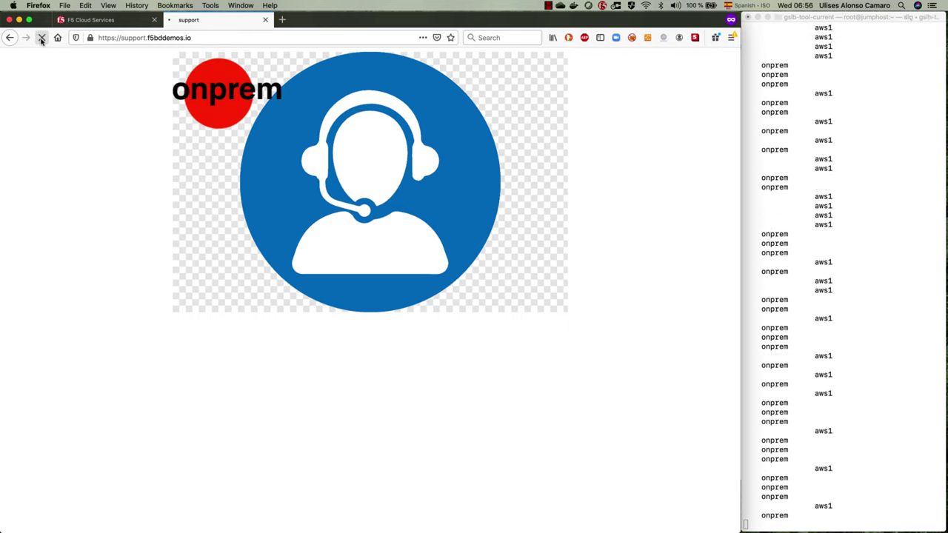
click(42, 38)
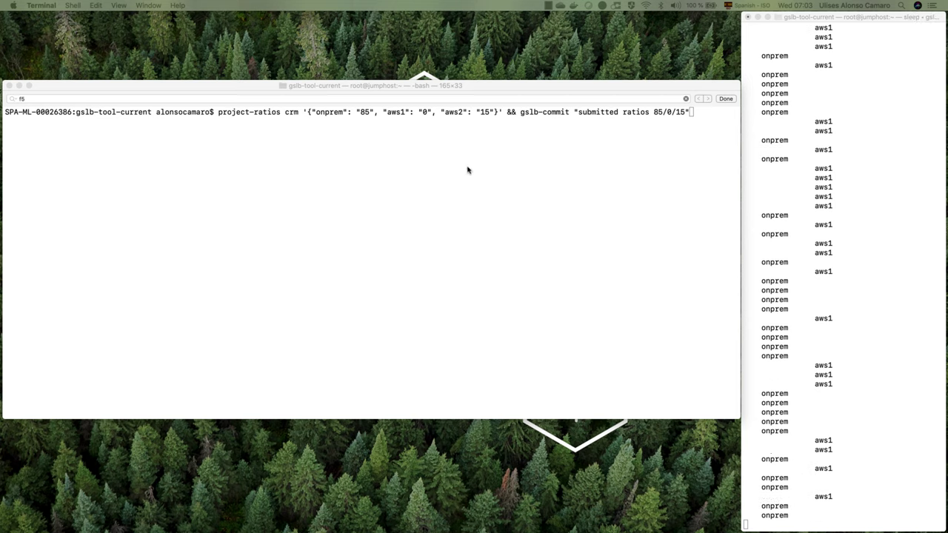
Step: Run the prepared command setting the crm project ratios to onprem 85, aws1 0, aws2 15, committed as "submitted ratios 85/0/15"
click(286, 112)
double_click(296, 112)
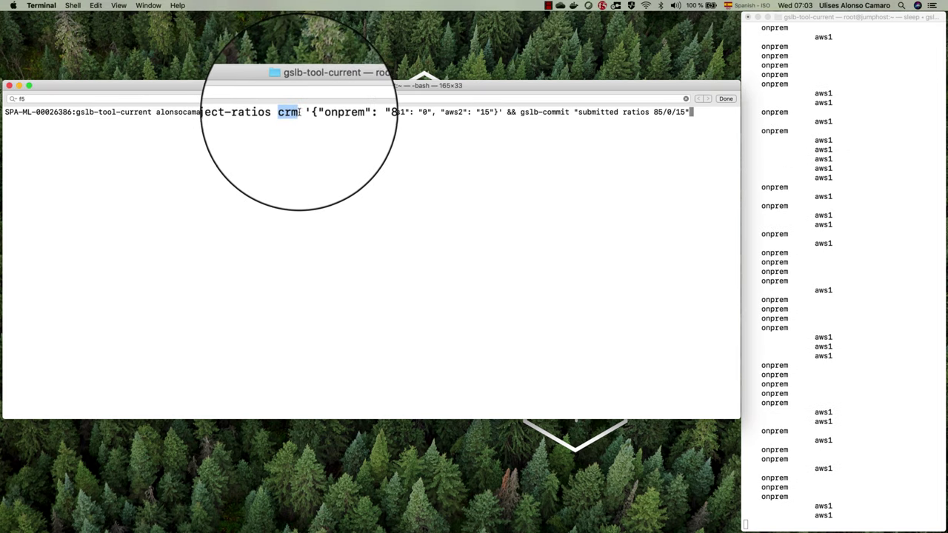
click(319, 138)
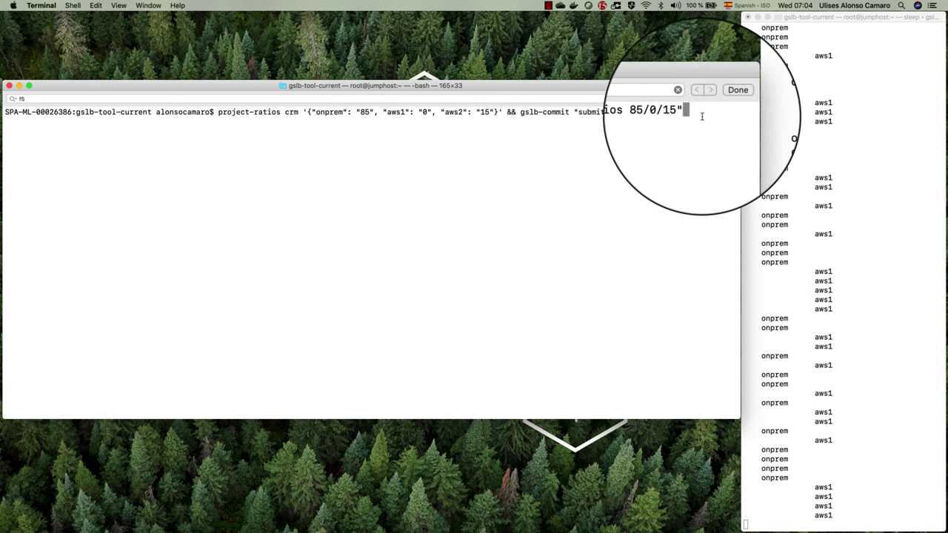
key(Return)
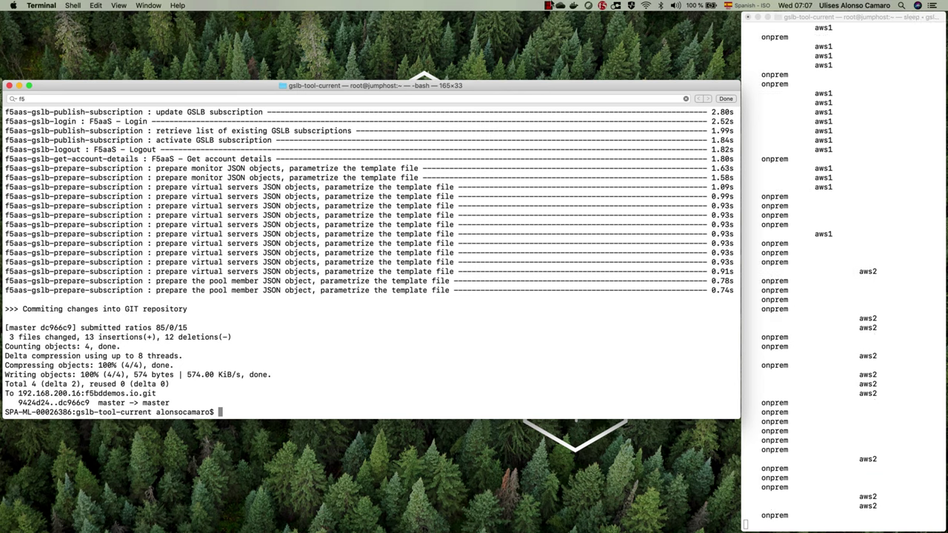
click(549, 6)
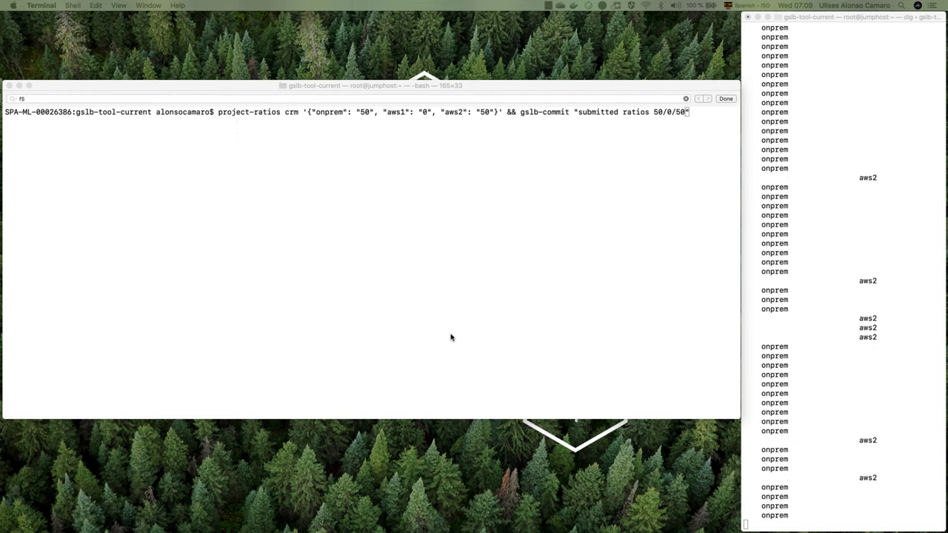
Step: Run the prepared command setting the crm project ratios to onprem 50, aws1 0, aws2 50, committed as "submitted ratios 50/0/50"
click(450, 330)
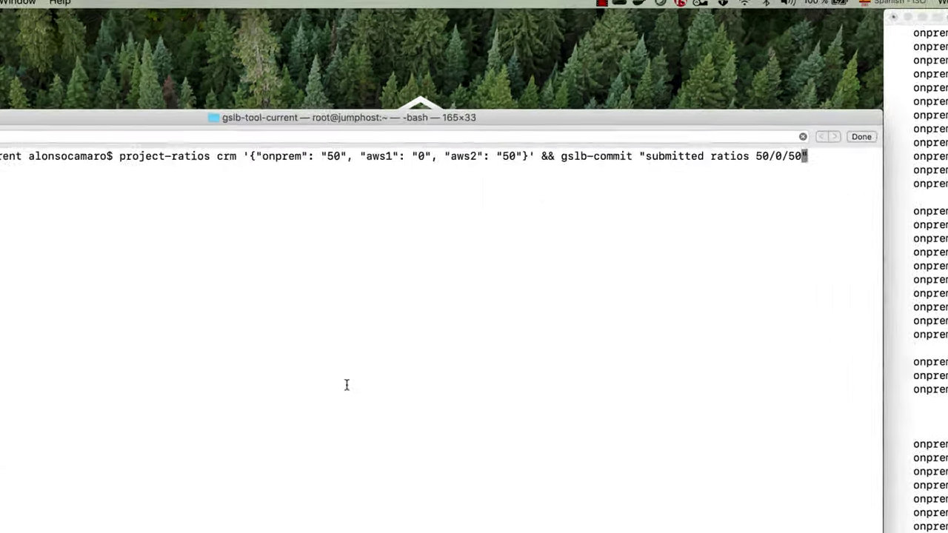
text(")
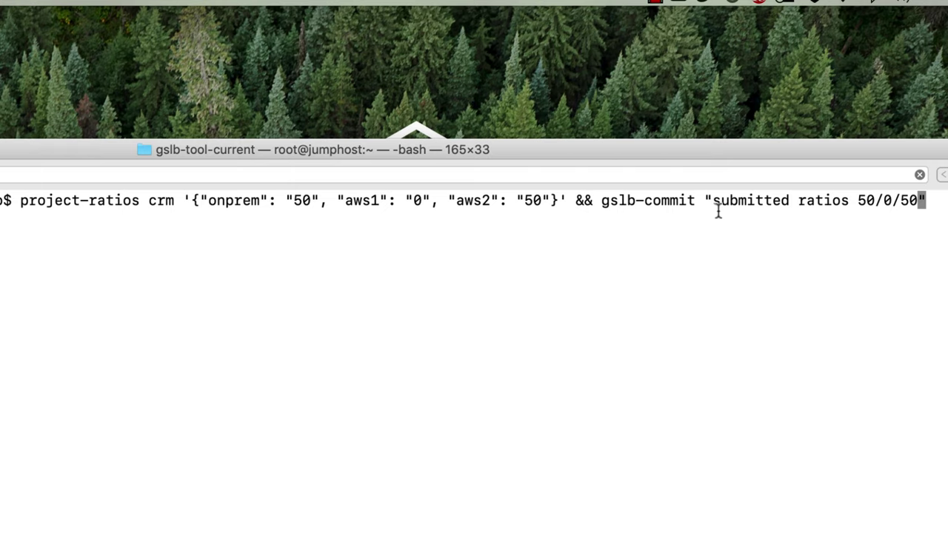
drag(705, 200, 918, 201)
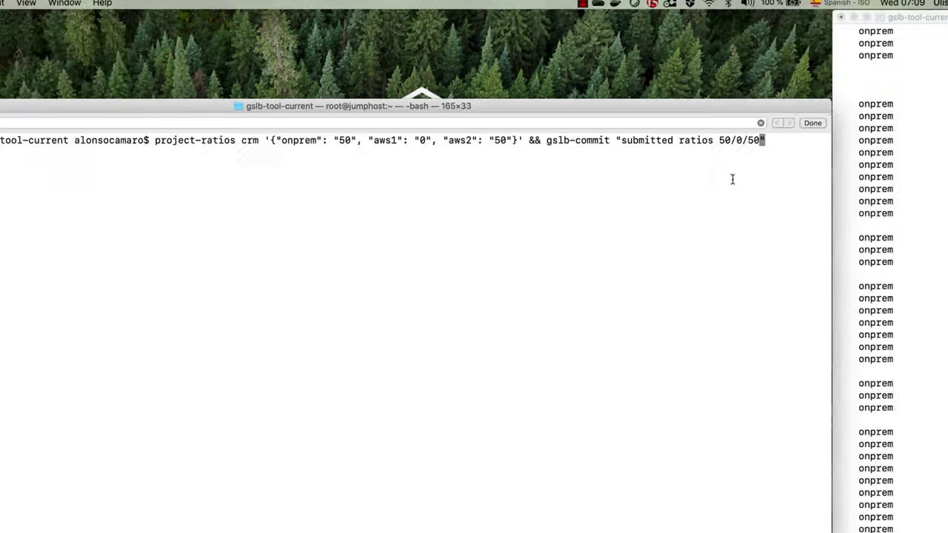
key(Return)
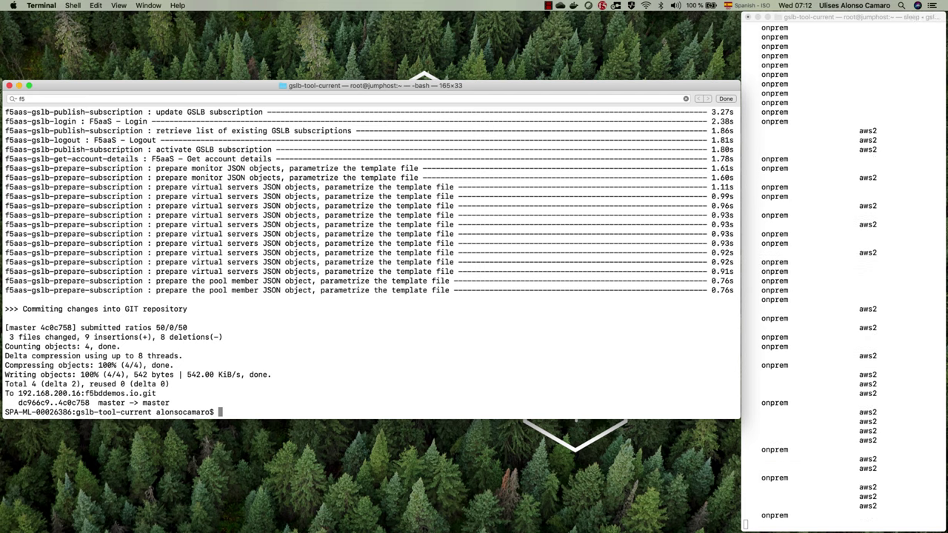
Step: Switch to Firefox and refresh support.f5bddemos.io repeatedly to check how traffic is split between the sites
key(super+Tab)
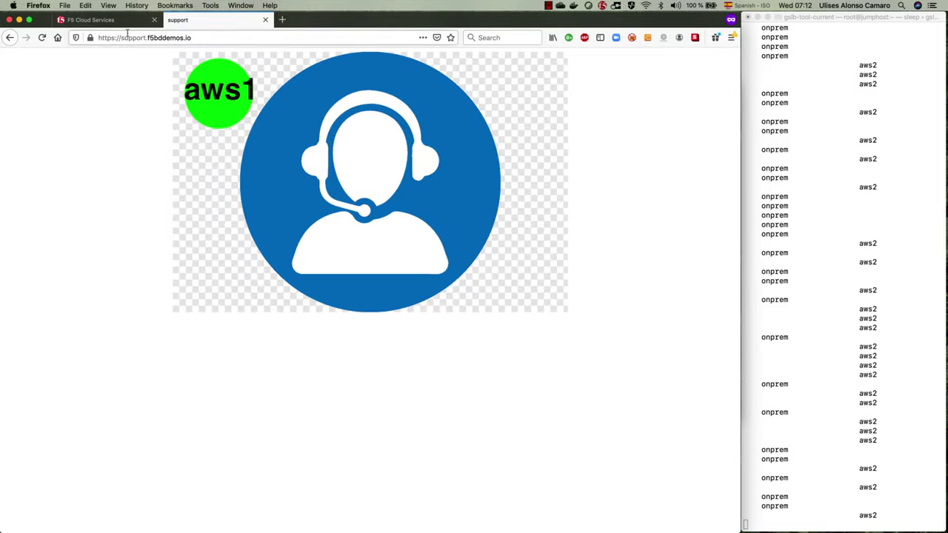
click(42, 37)
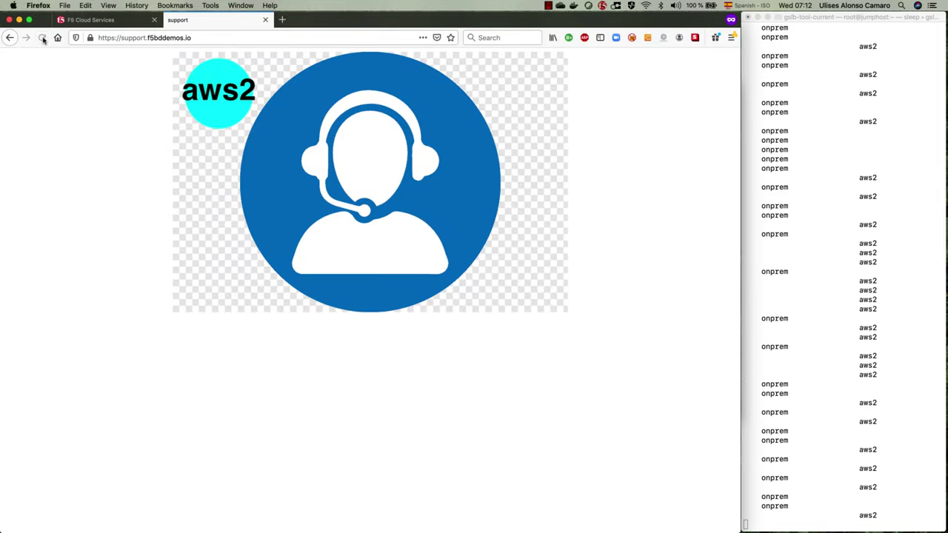
click(41, 37)
click(42, 37)
click(42, 37)
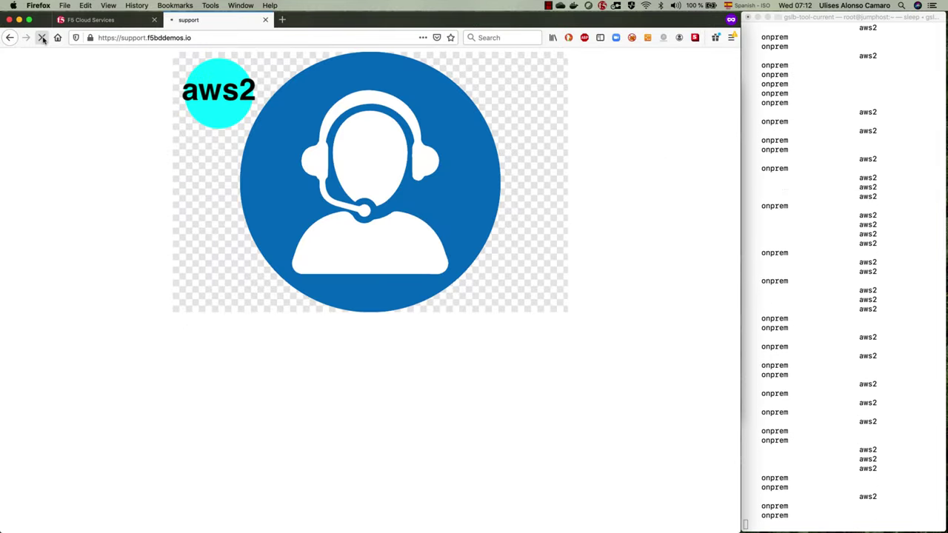
click(41, 37)
click(42, 37)
click(42, 37)
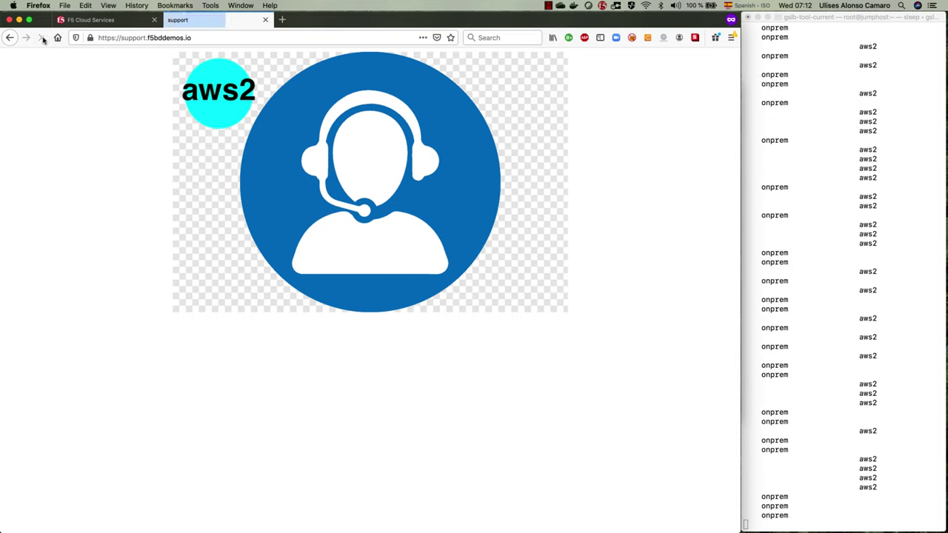
click(42, 37)
click(41, 37)
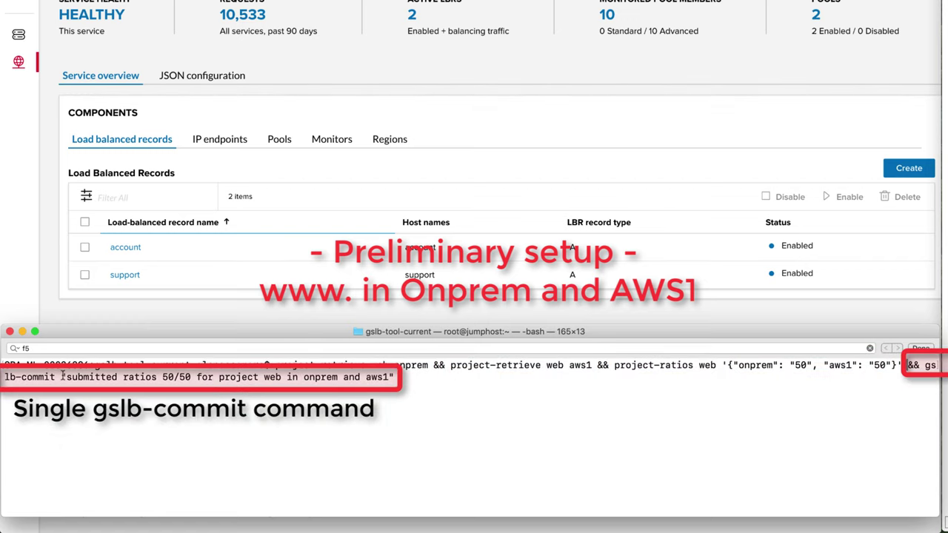
Step: Run the prepared command deploying project web on onprem and aws1 at 50/50, committed as "submitted ratios 50/50 for project web in onprem and aws1"
drag(63, 376, 397, 378)
click(415, 381)
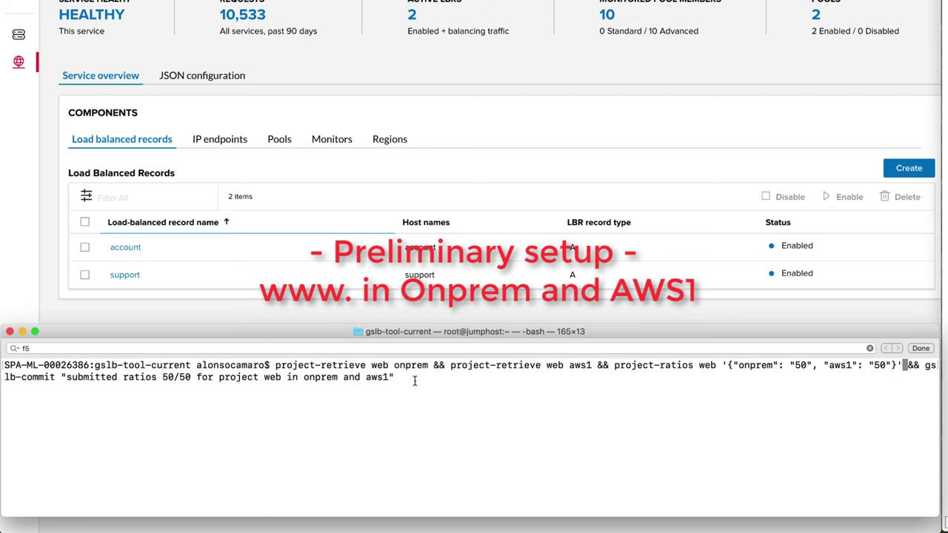
key(Return)
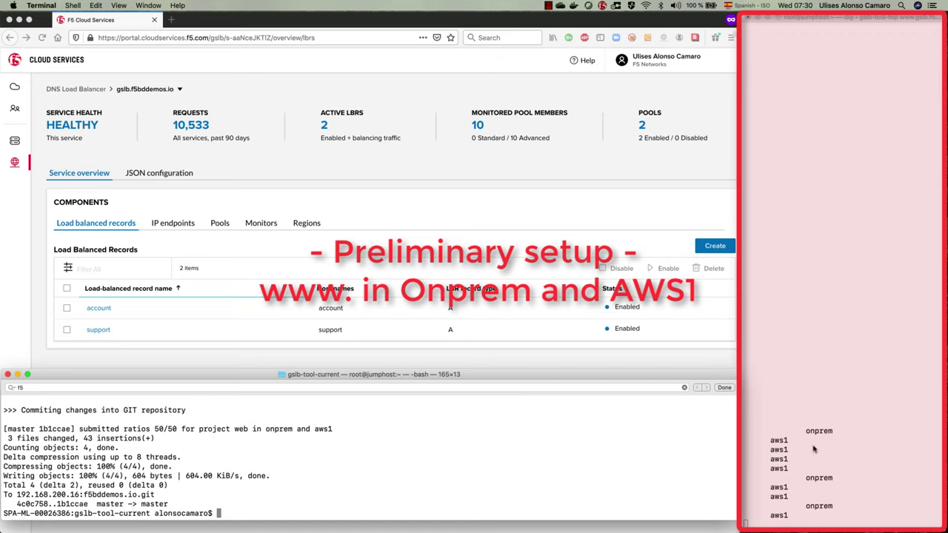
Step: Refresh the load-balanced records in the portal and open the health monitor monitor_https_www.gslb.f5bddemos.io
click(42, 38)
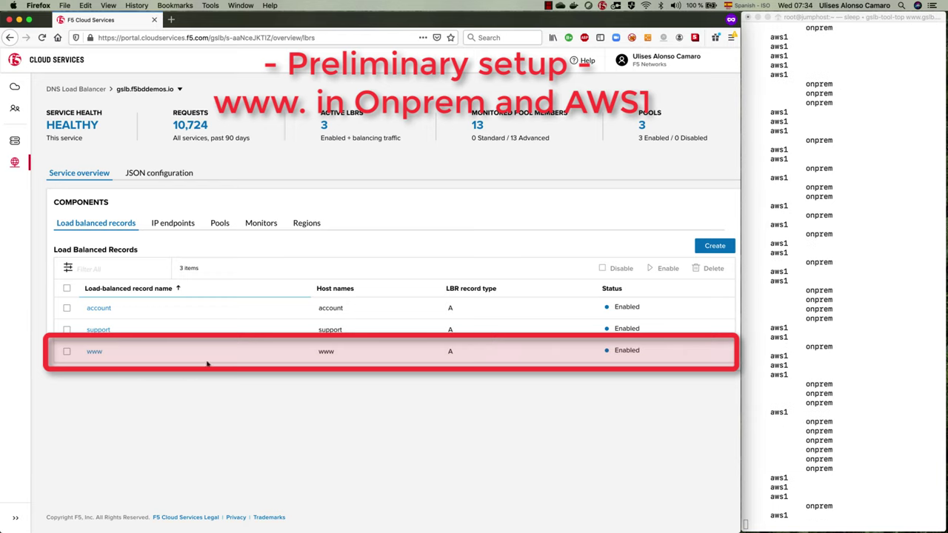
click(264, 225)
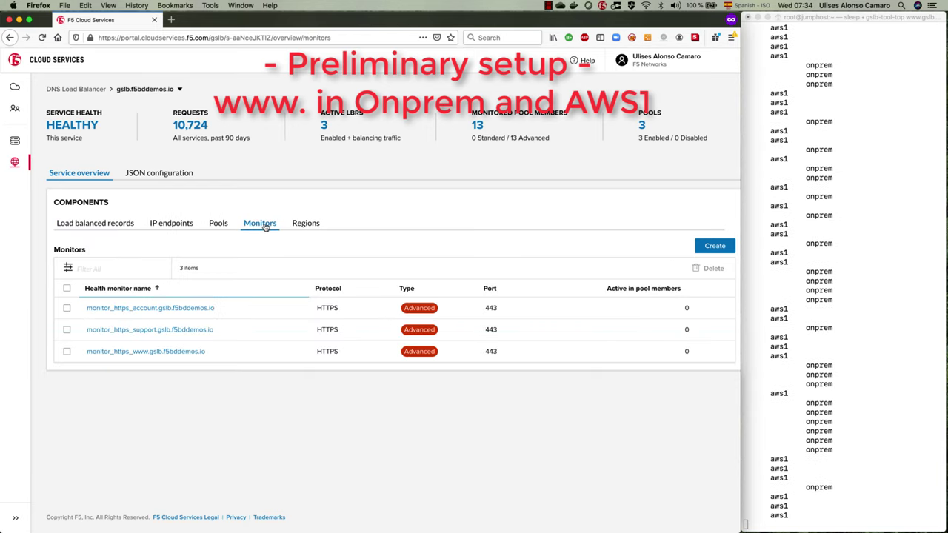
click(147, 353)
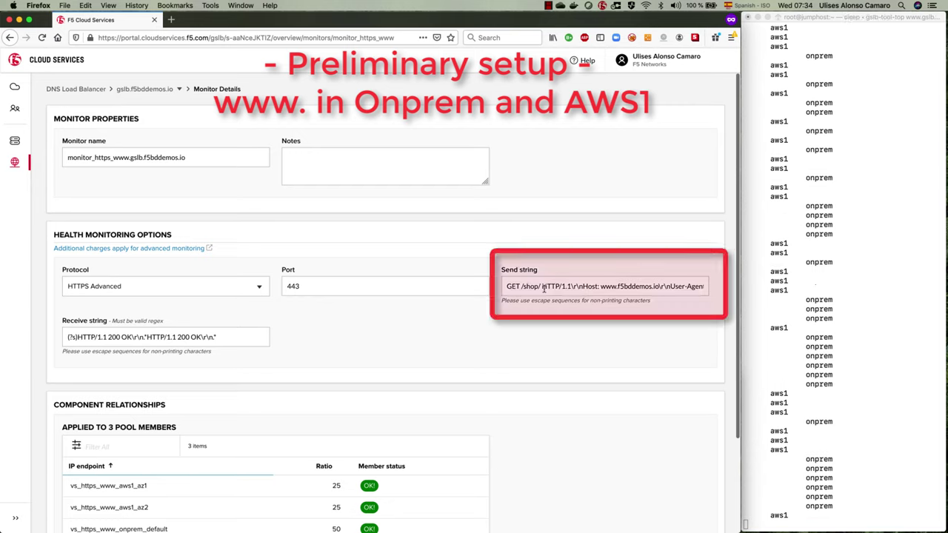
Step: Examine the www monitor's full send string, including its host part, and the ratios and status of its pool members
click(543, 289)
key(End)
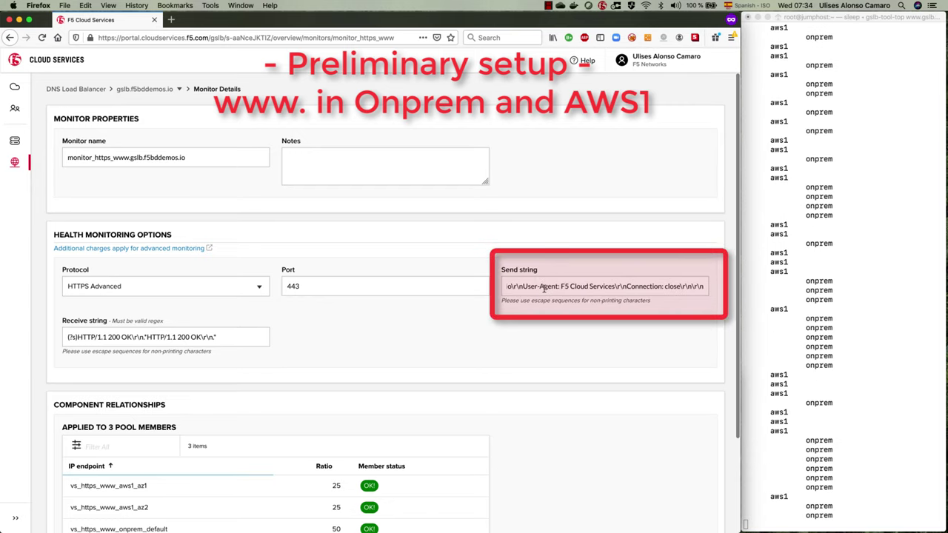
key(Left)
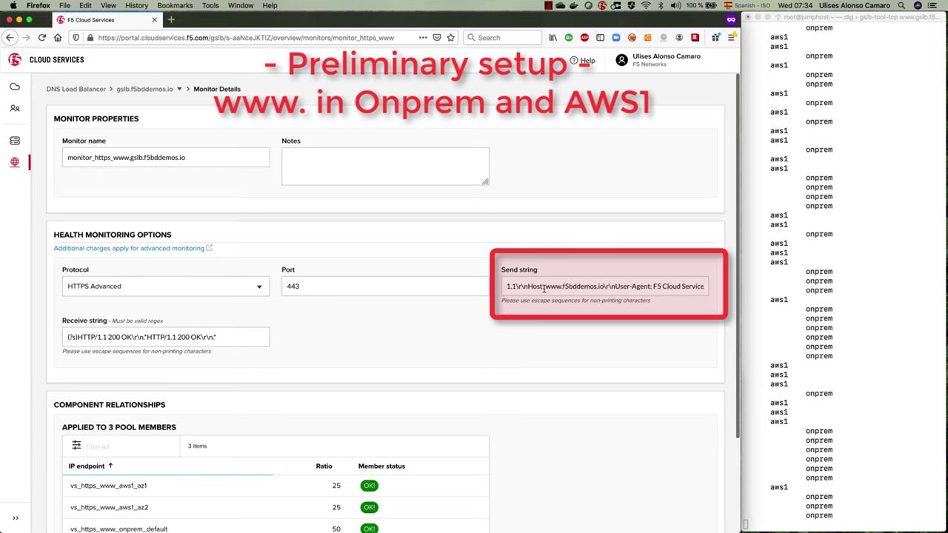
drag(550, 286, 593, 285)
click(404, 324)
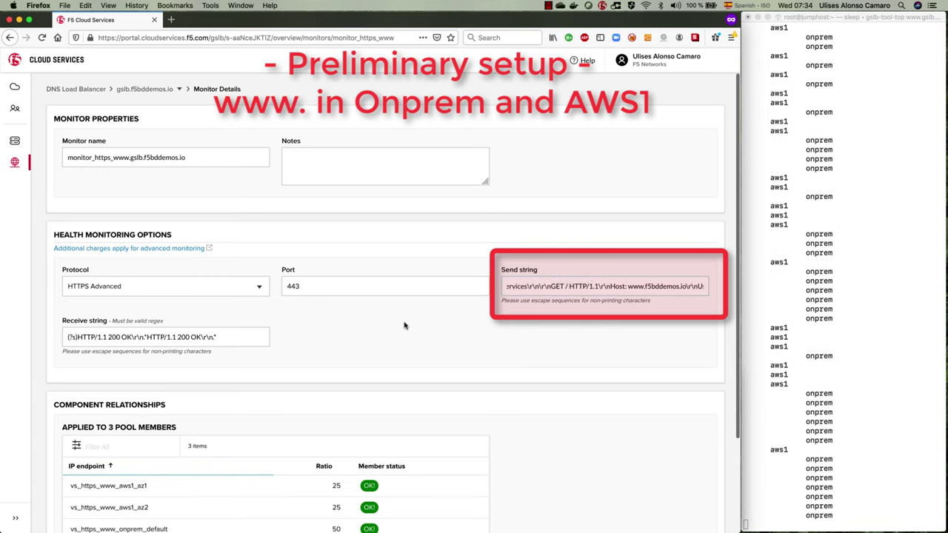
scroll(404, 325, down, 3)
scroll(404, 325, down, 2)
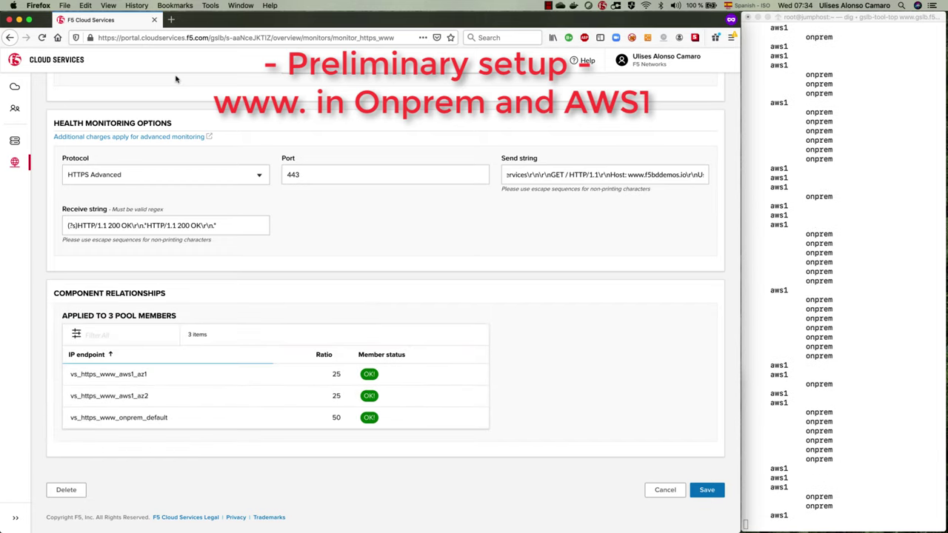
key(super+shift+p)
text(w)
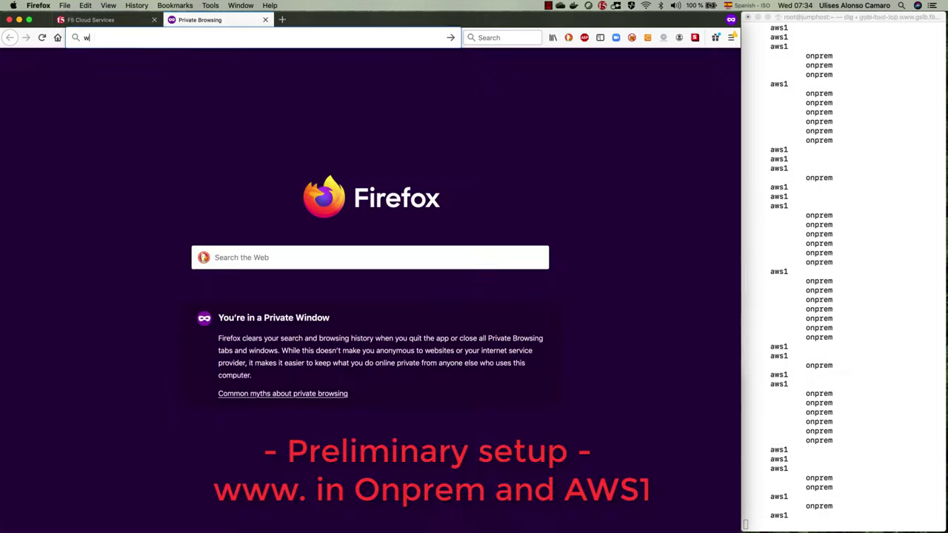
text(ww.f5bddemos)
key(Down)
key(Down)
key(Down)
key(Return)
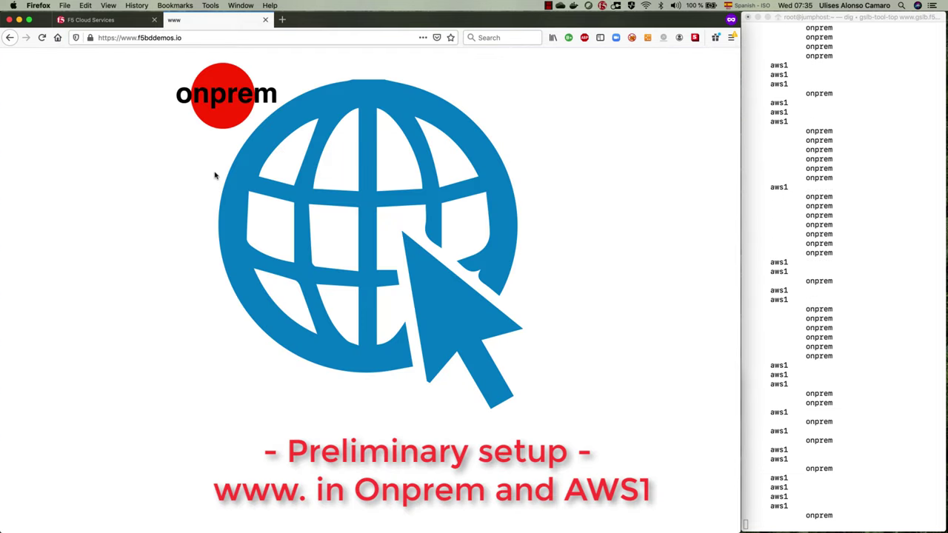
click(42, 37)
click(42, 38)
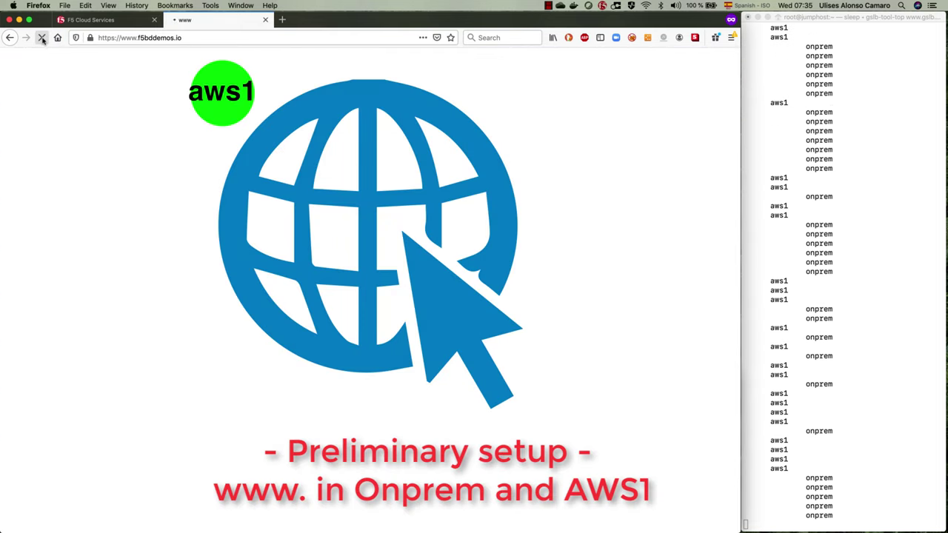
key(super+l)
key(End)
text(shop/)
key(Return)
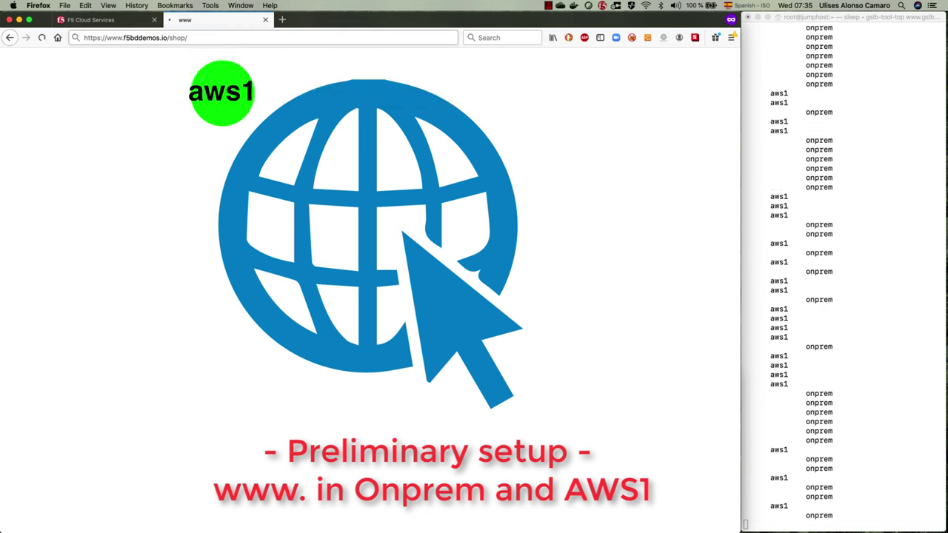
click(43, 38)
click(42, 38)
click(42, 37)
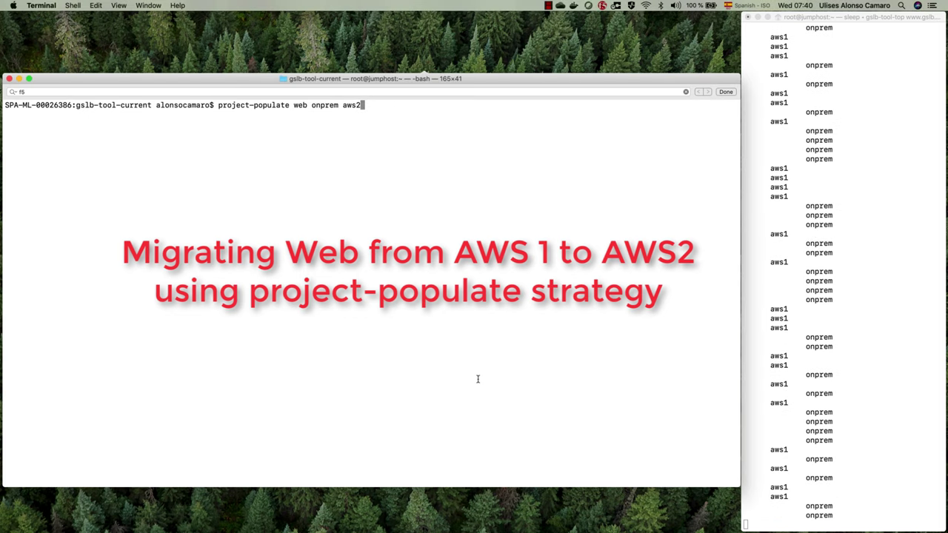
Step: Run project-populate web onprem aws2 with ratios onprem 50, aws1 0, aws2 50, committed as "submitted ratios 50/50 for project web in onprem and aws2"
click(481, 384)
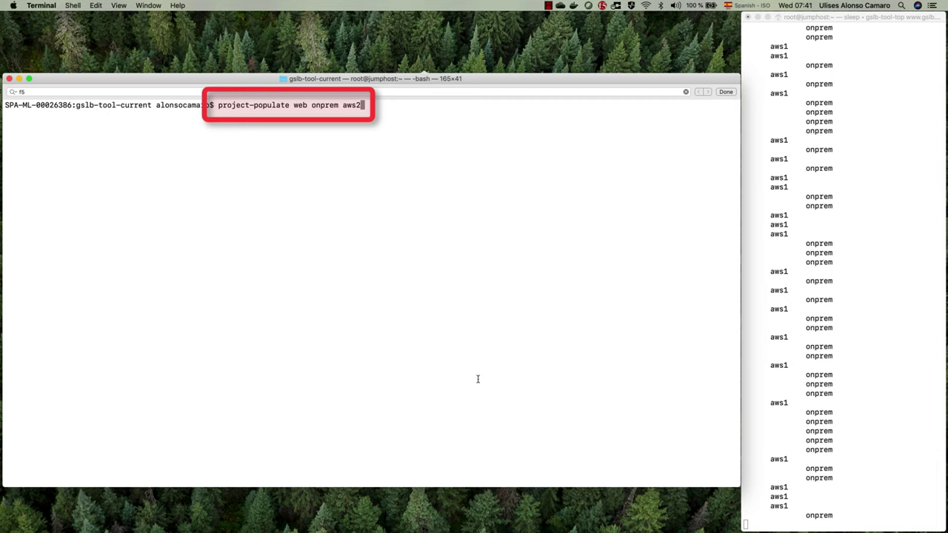
text(&& project-ratios web '{"onprem": "50", "aws1": "0", "aws2": "50"}' && gslb-commit "submitted ratios 50/50 for project web in onprem and aws2")
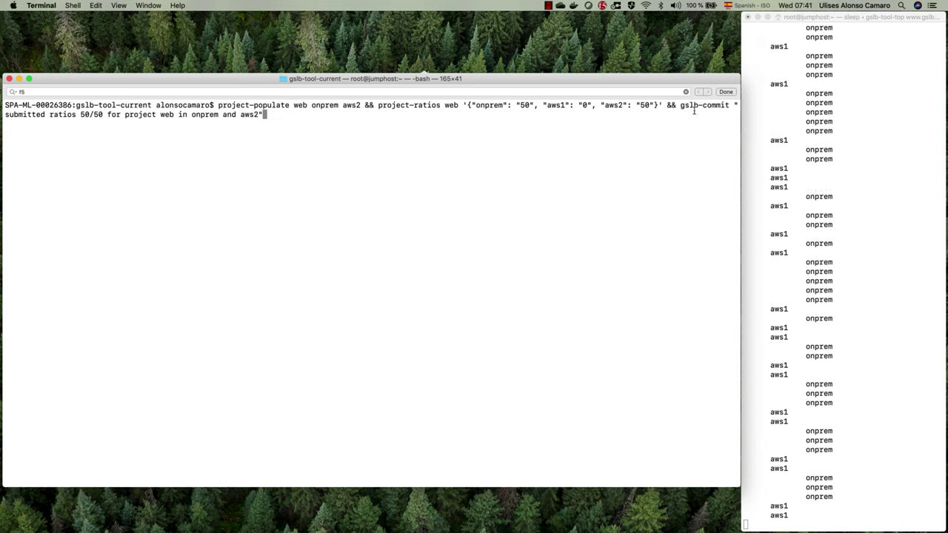
key(Return)
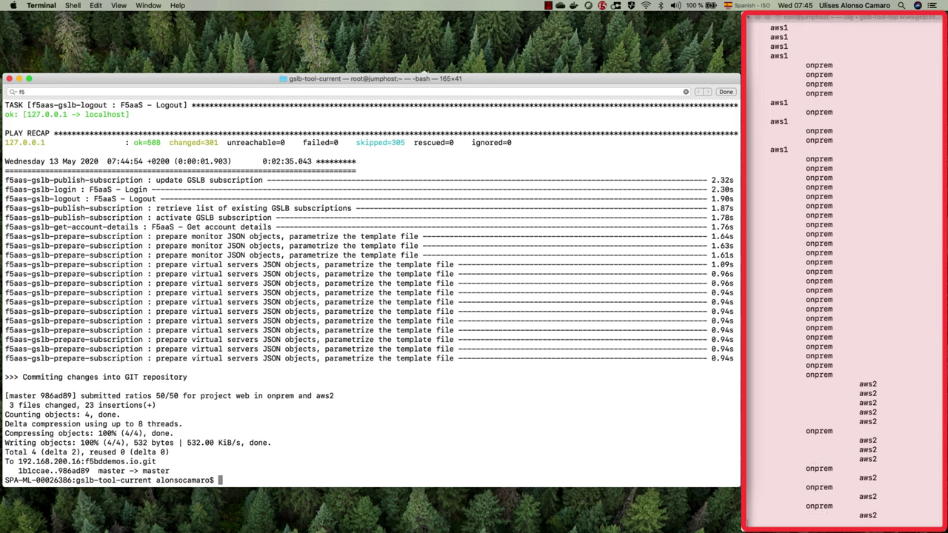
Step: Examine the ratios and status of the pool members under monitor_https_www.gslb.f5bddemos.io in the Cloud Services portal
click(809, 131)
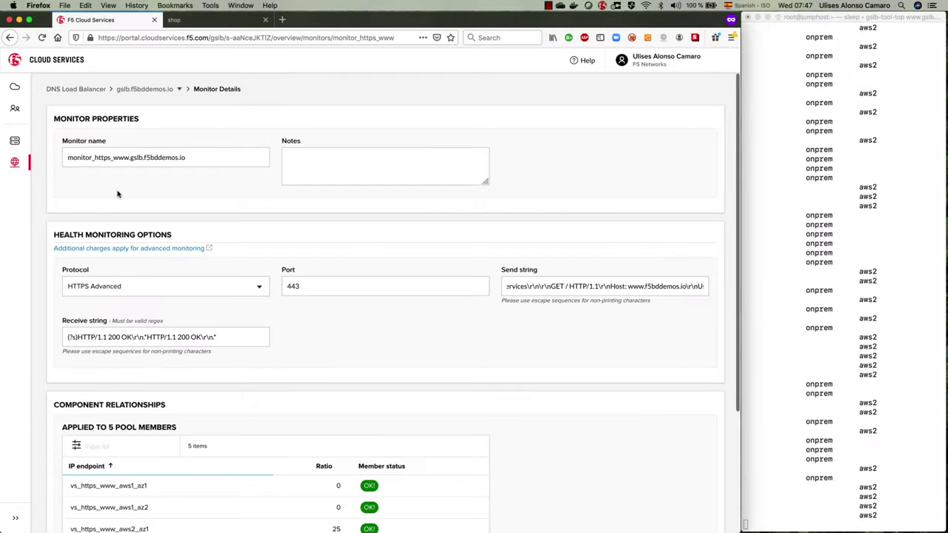
scroll(136, 278, down, 5)
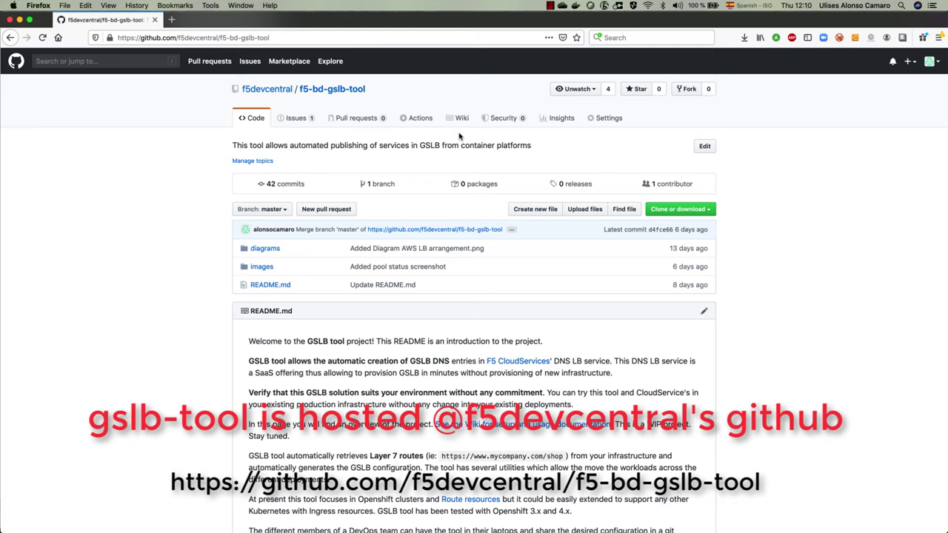
Step: Open the wiki of the f5devcentral/f5-bd-gslb-tool repository on GitHub
click(459, 120)
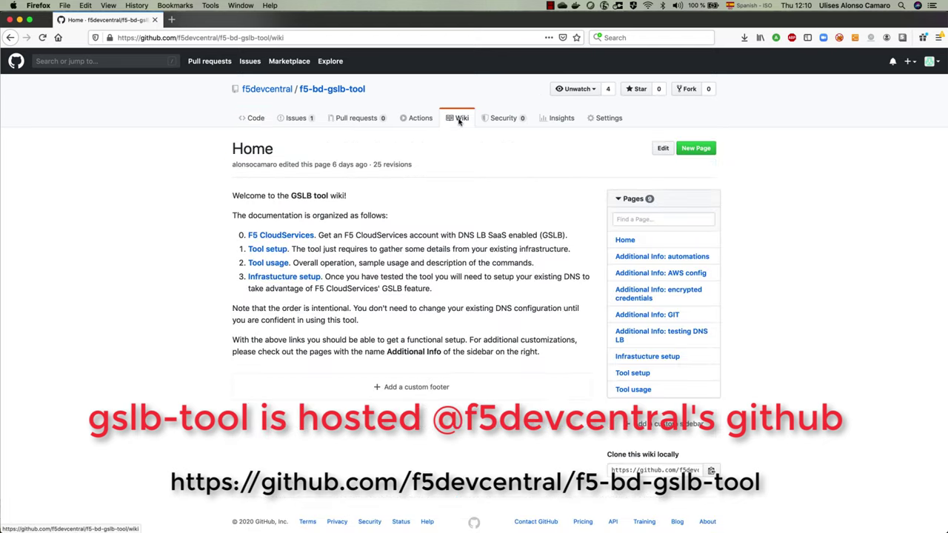